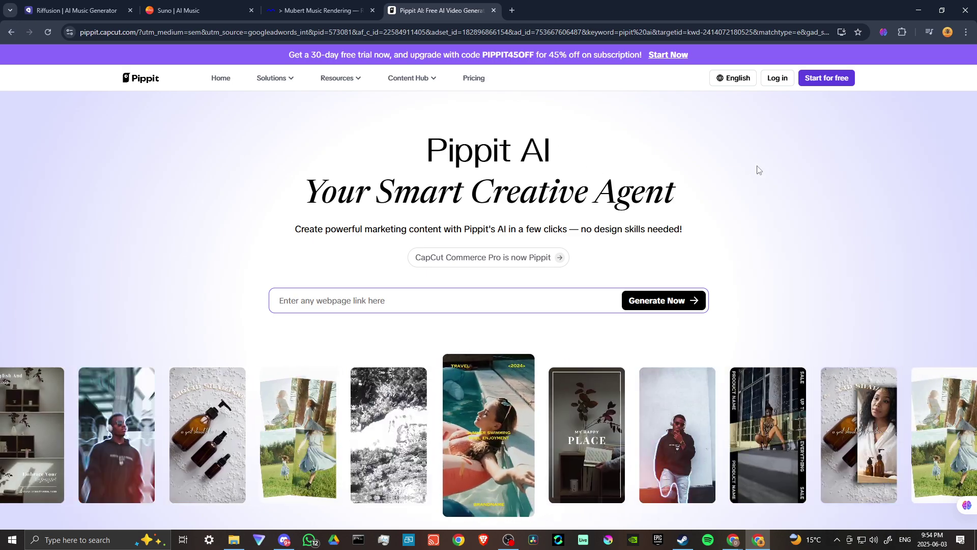
Sign up with the Google account, approve sharing details, and start entering the birth year
left_click(827, 78)
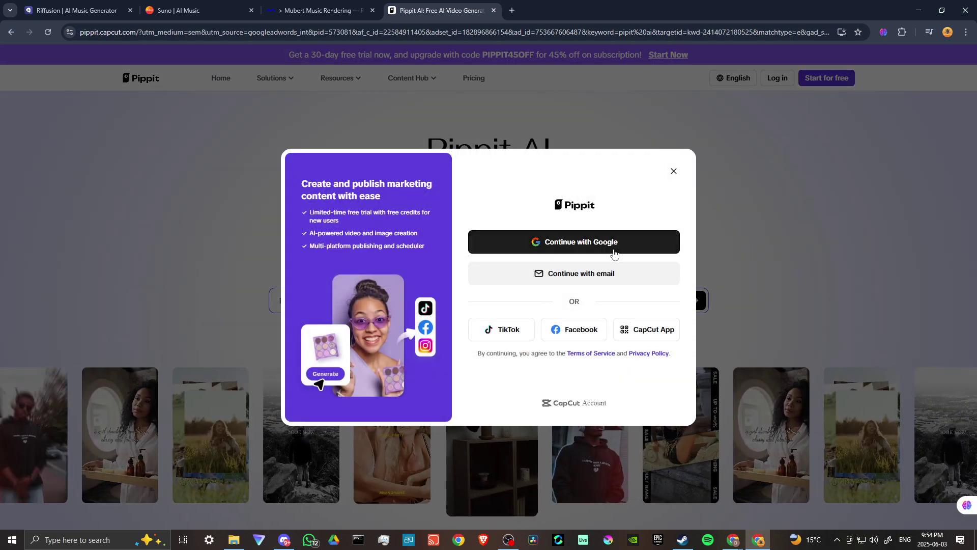
left_click(615, 245)
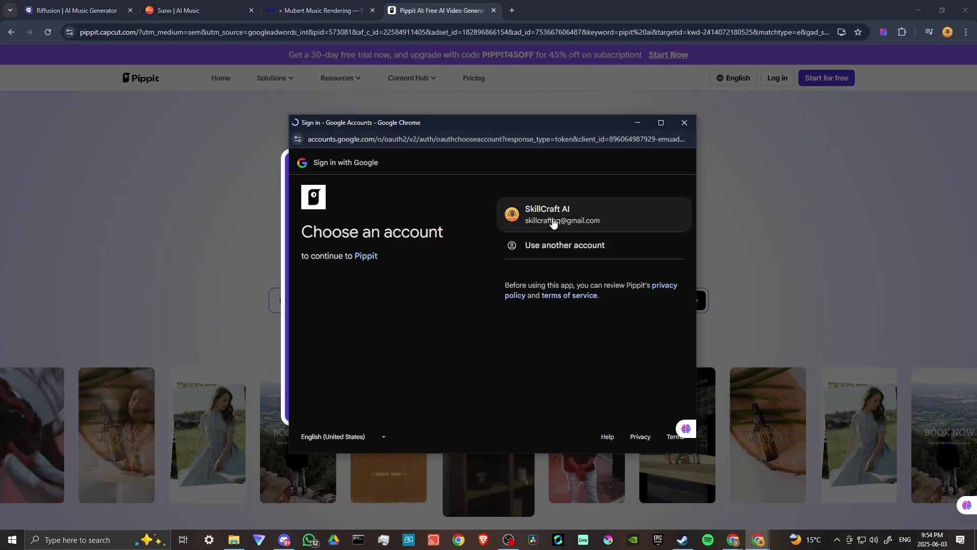
left_click(553, 218)
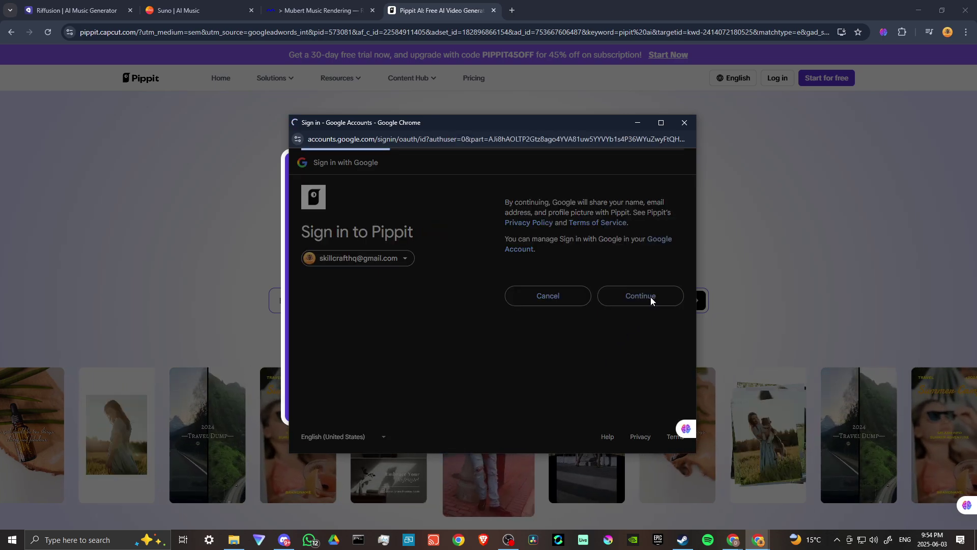
left_click(650, 297)
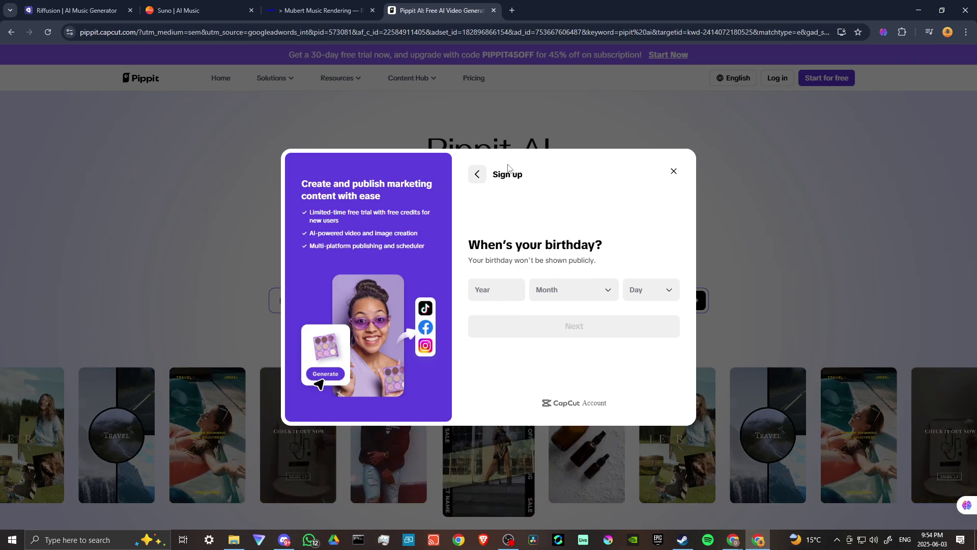
left_click(499, 291)
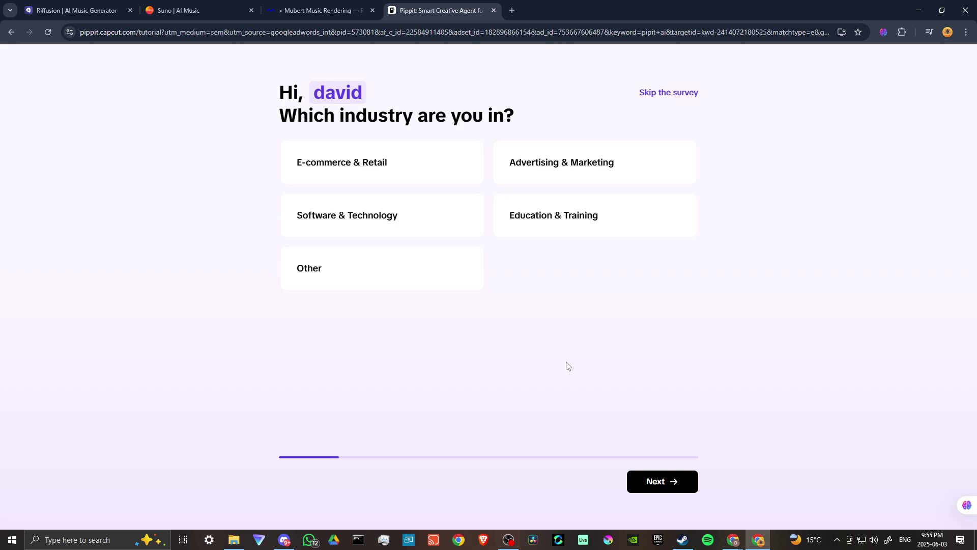
Answer the survey: Software & Technology, YouTube, social media influence, found via Google, 1-5 staff
left_click(338, 221)
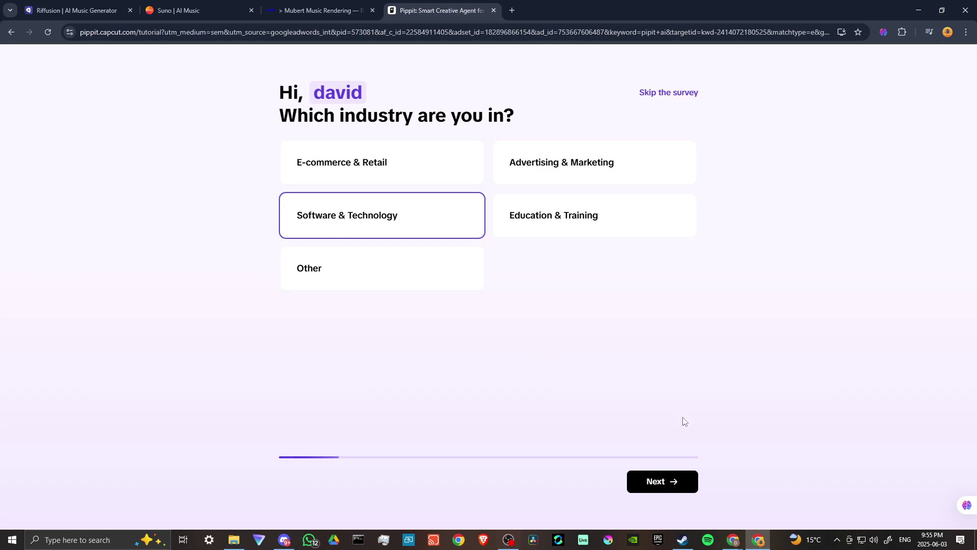
left_click(656, 480)
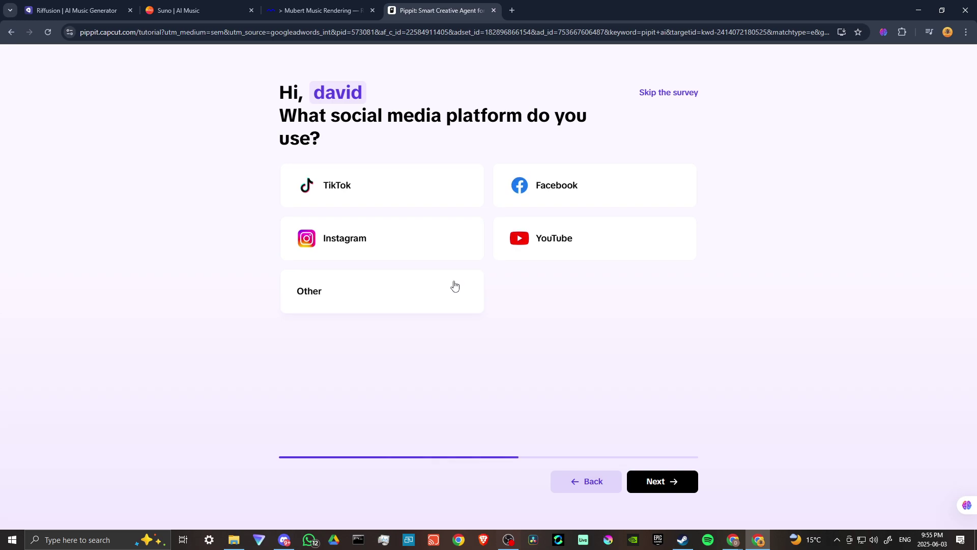
left_click(578, 237)
left_click(662, 482)
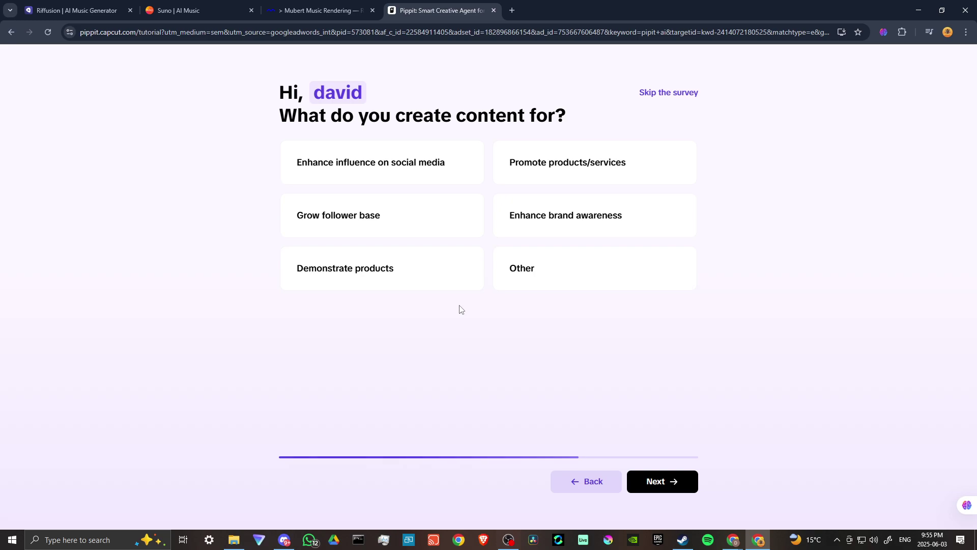
left_click(402, 165)
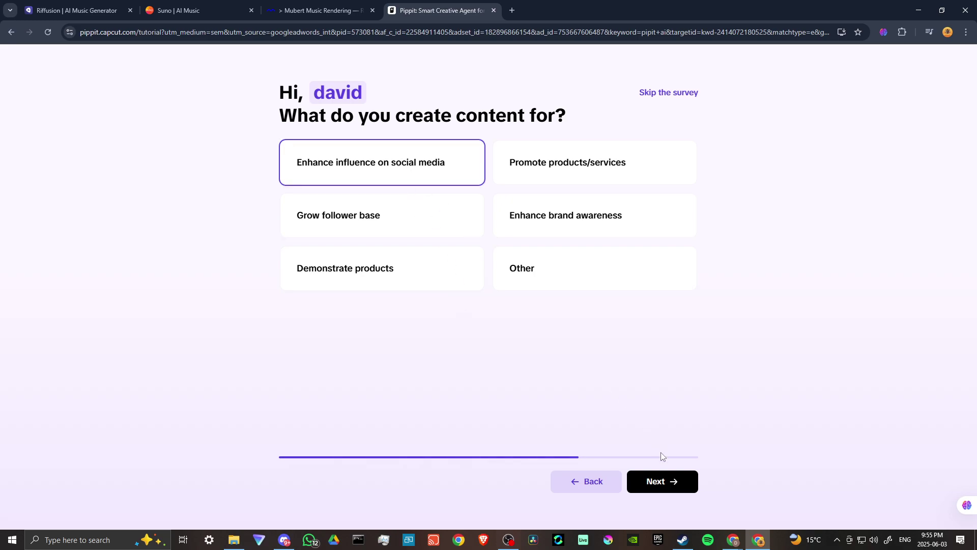
left_click(661, 481)
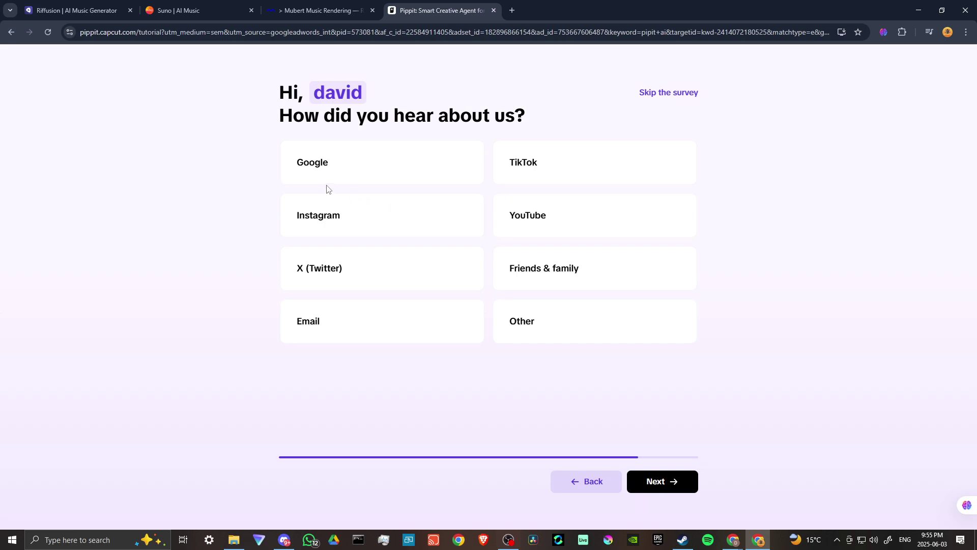
left_click(382, 162)
left_click(662, 481)
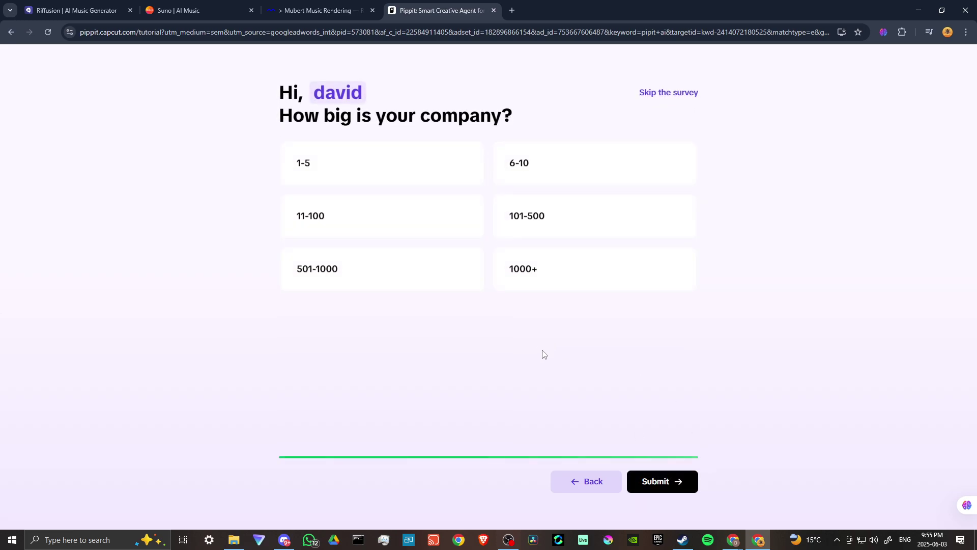
left_click(304, 164)
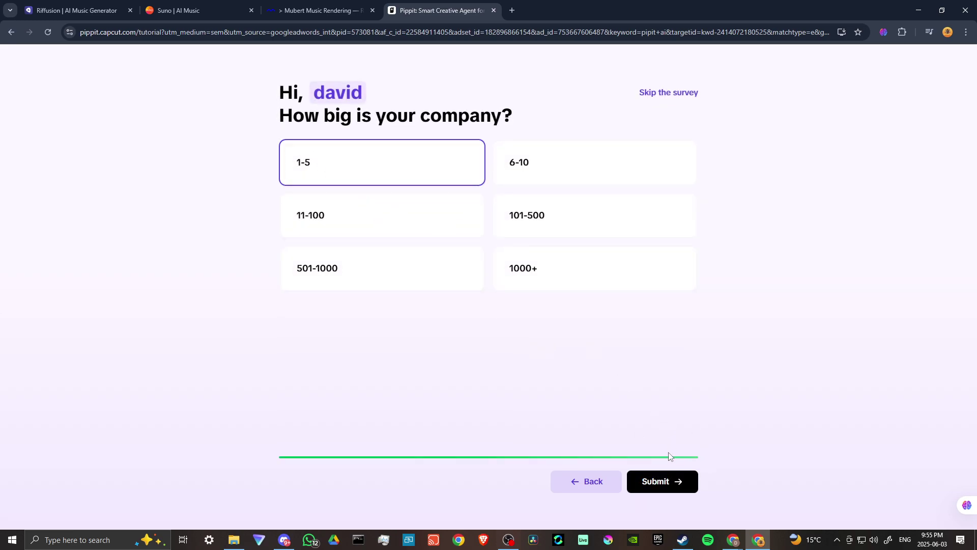
left_click(662, 481)
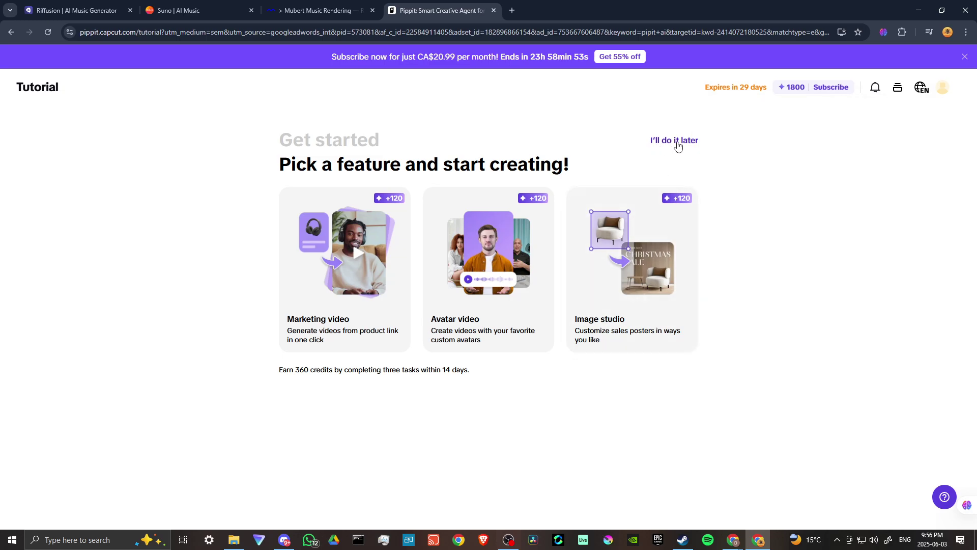
mouse_move(344, 271)
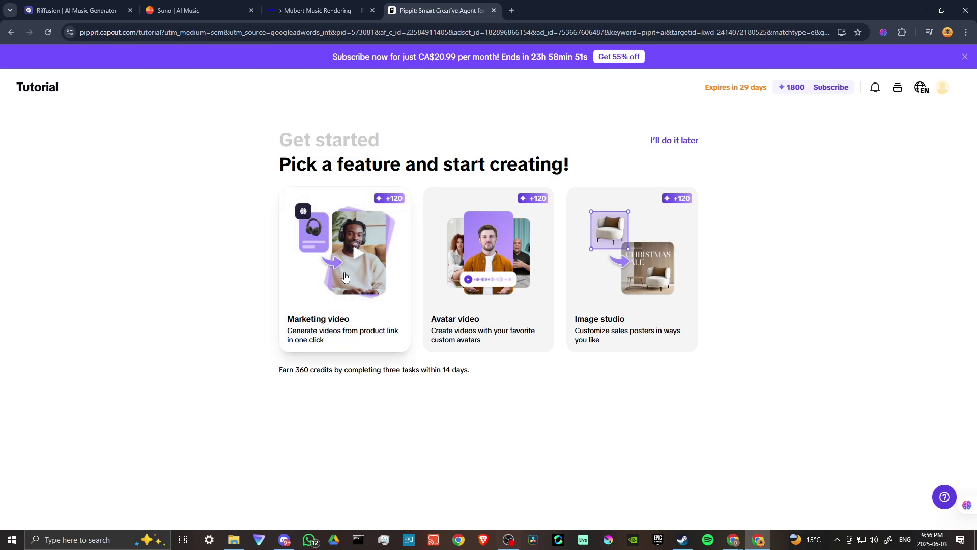
Launch the Avatar video tutorial card and download its sample avatar video
left_click(458, 260)
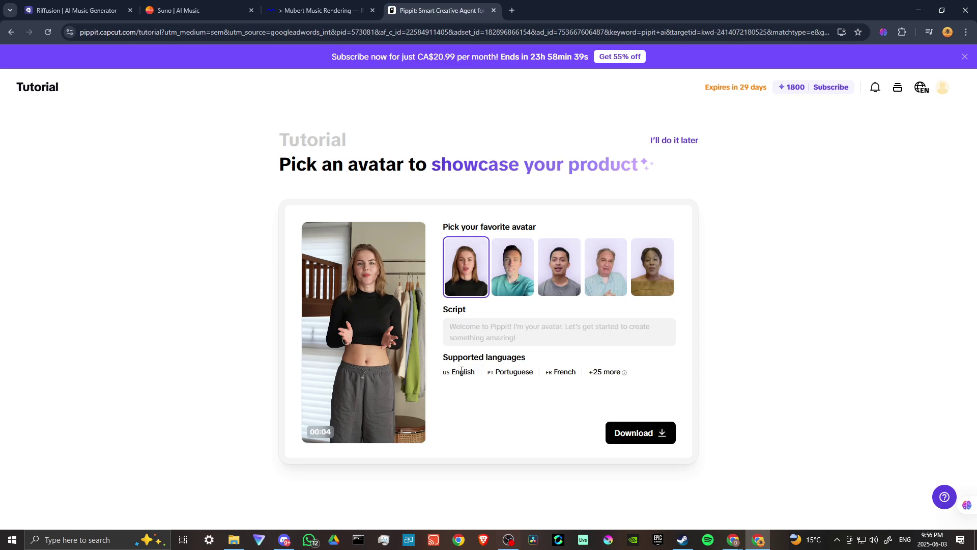
left_click(624, 436)
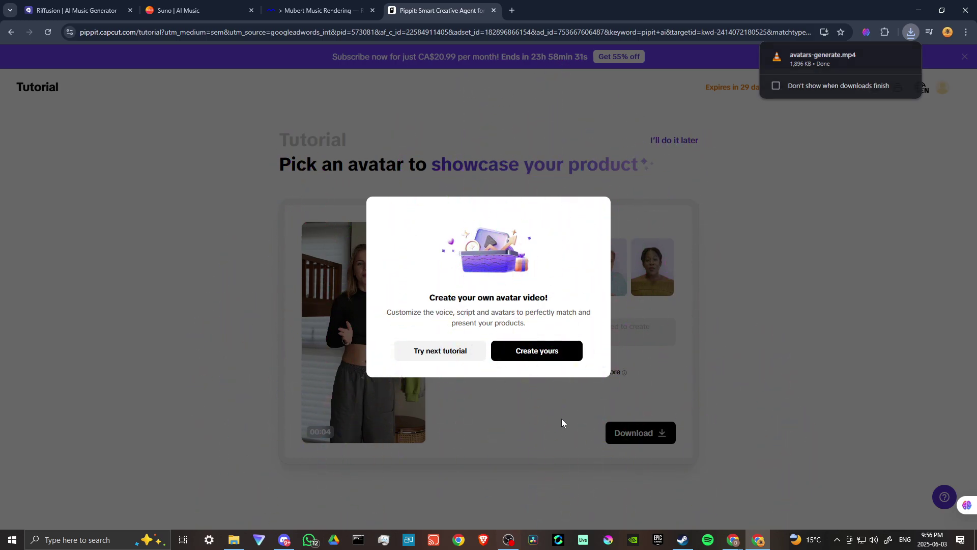
Start your own avatar video via 'Create yours' and bring up the Edit script panel
left_click(538, 350)
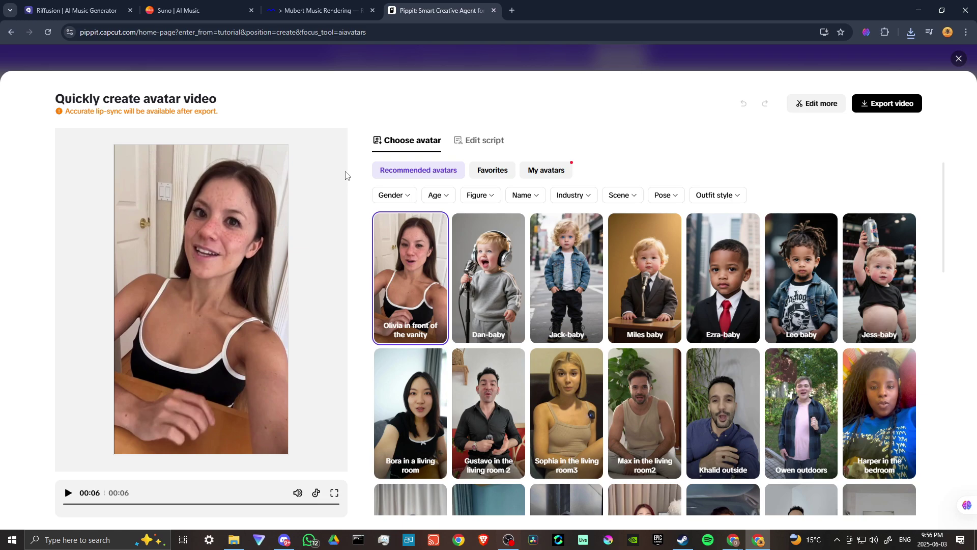
left_click(480, 142)
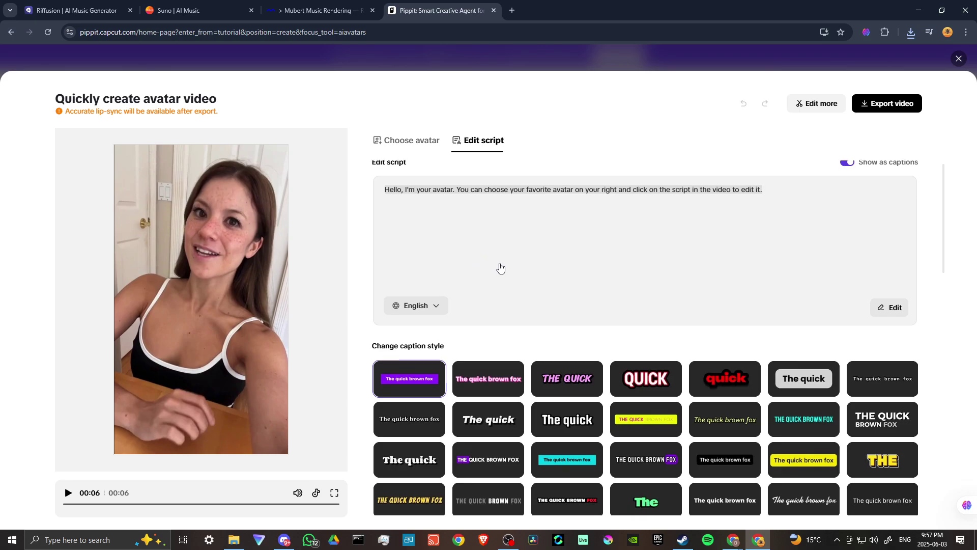
scroll(463, 264, "down", 1)
scroll(501, 267, "up", 1)
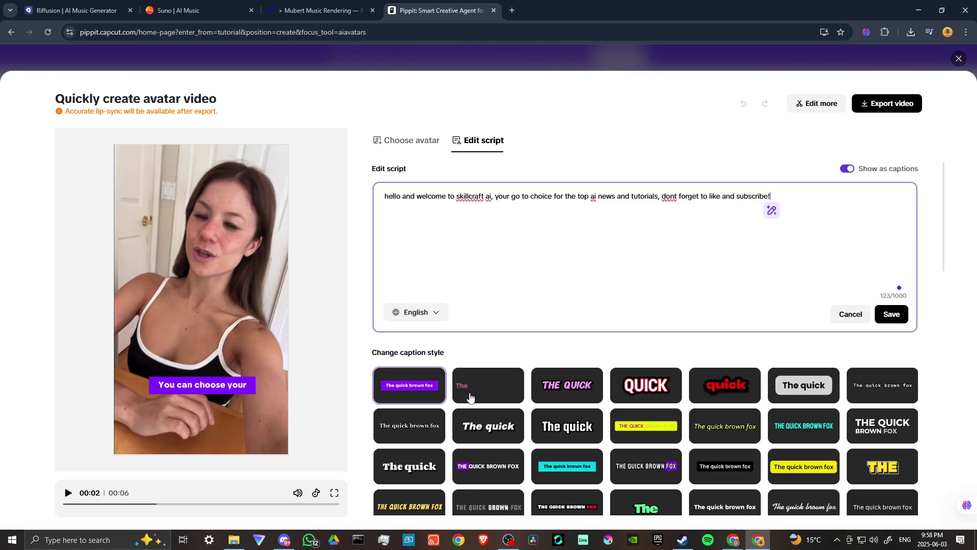
Apply the pink italic uppercase 'THE QUICK' caption style
left_click(567, 384)
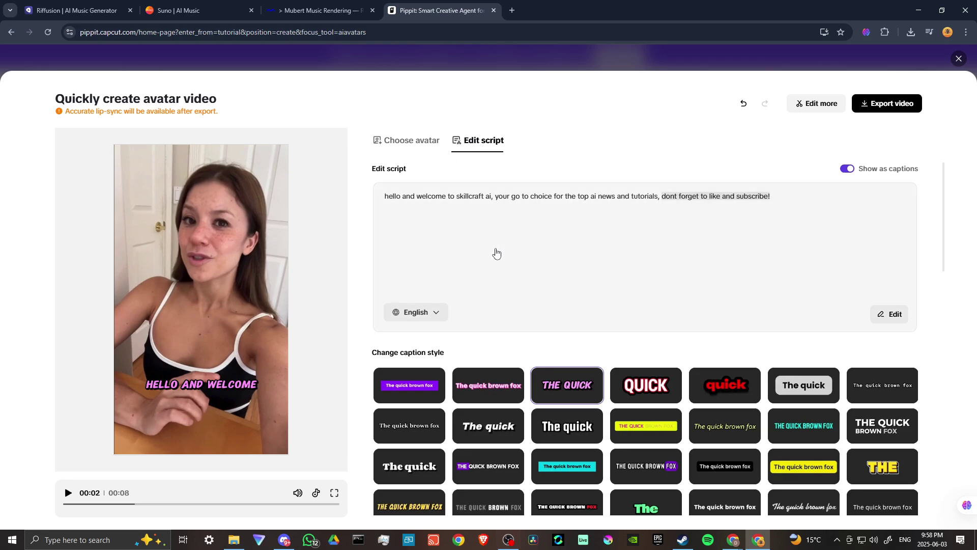
Download the avatar video with the default watermarked 720p, 30fps MP4 export settings
left_click(900, 107)
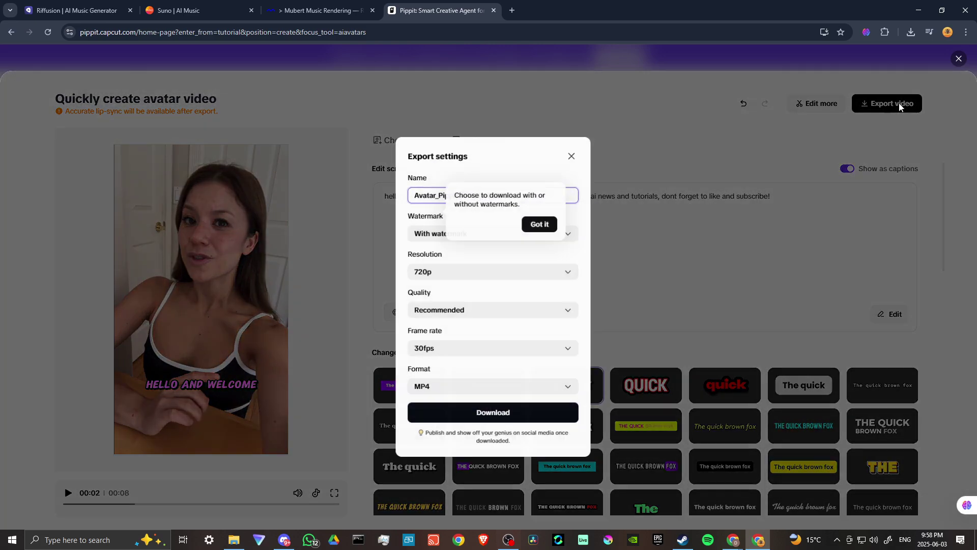
left_click(540, 231)
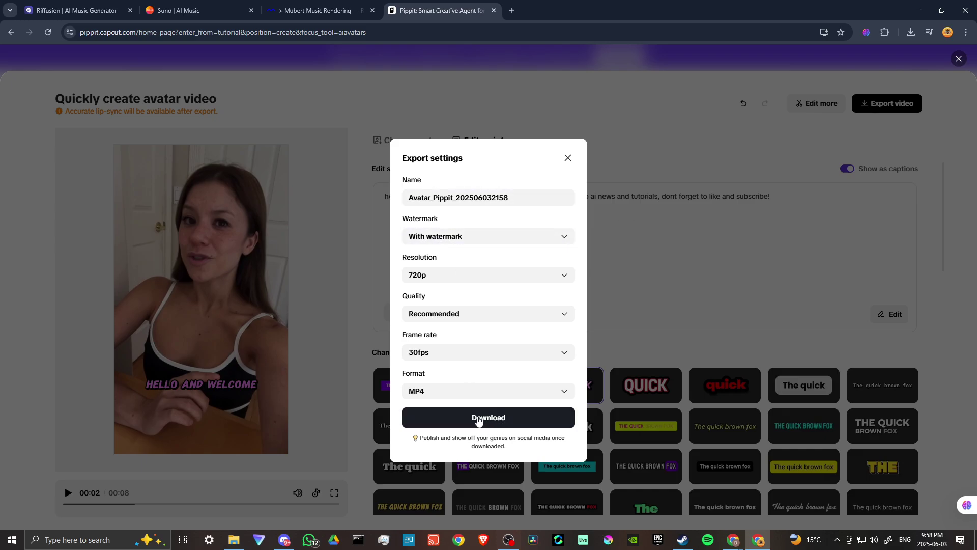
left_click(477, 420)
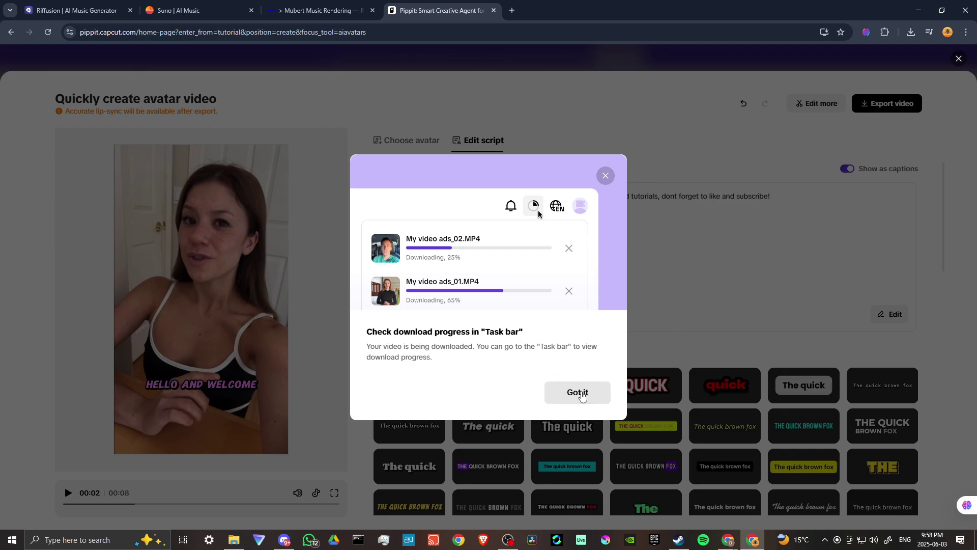
left_click(577, 391)
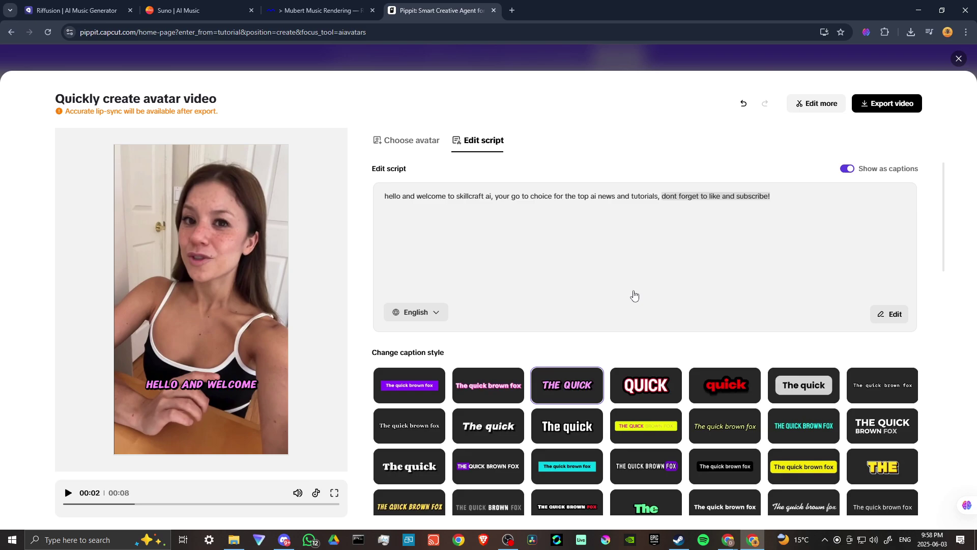
left_click(622, 305)
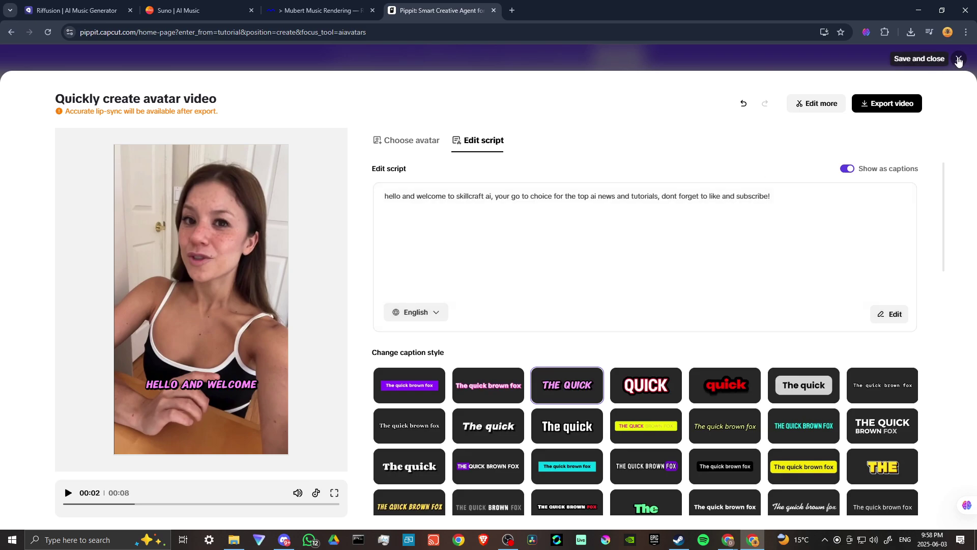
Save and close the avatar editor, then check the finished 7.3 MB MP4 download
left_click(959, 60)
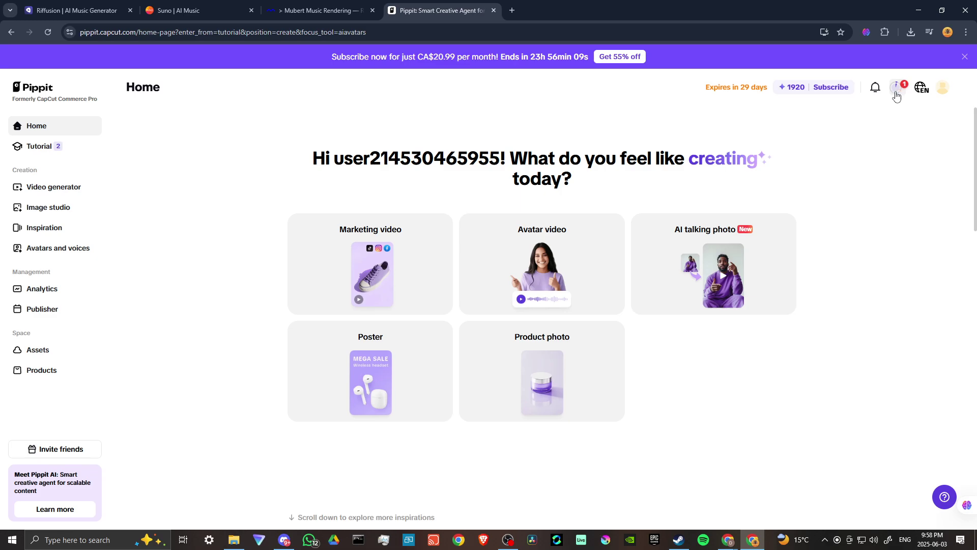
mouse_move(896, 87)
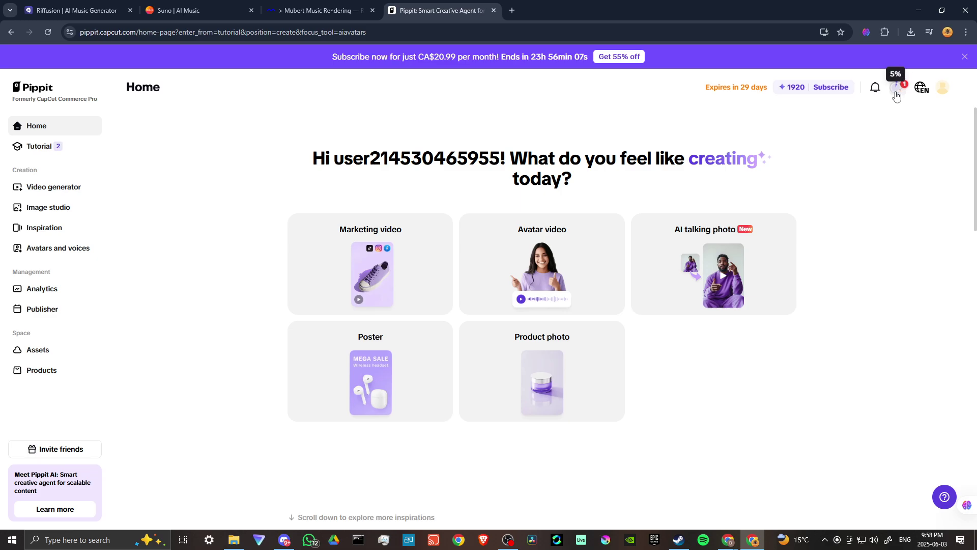
left_click(898, 89)
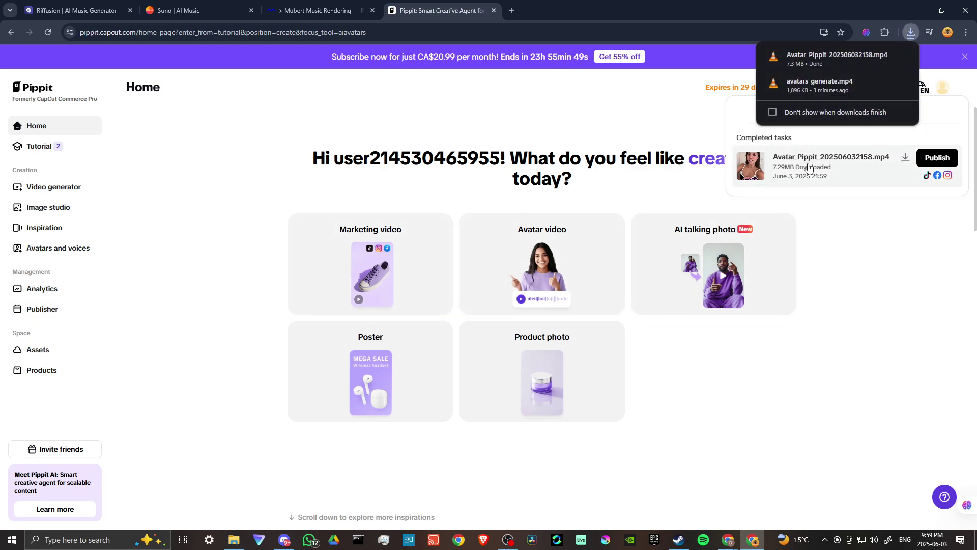
Open Schedule post for the exported avatar video and play its preview
left_click(936, 157)
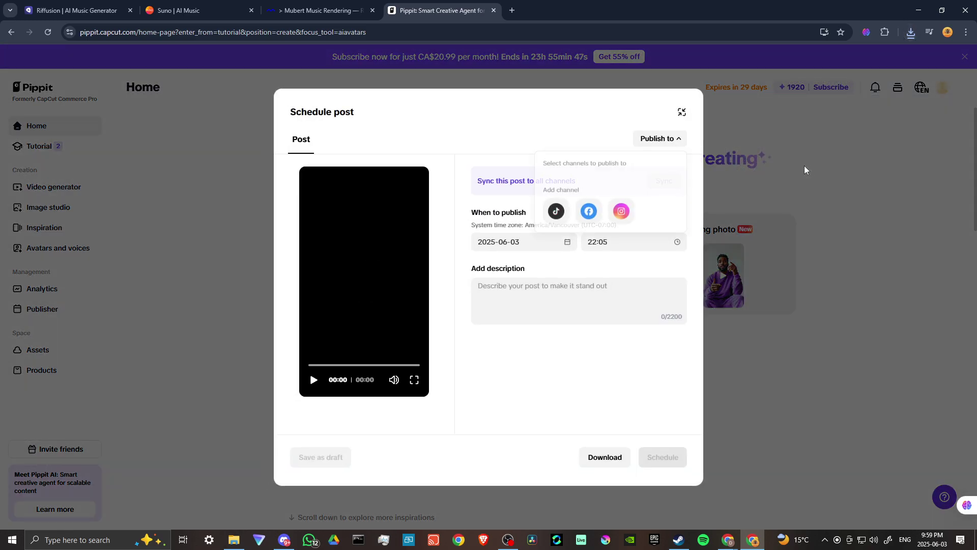
left_click(313, 379)
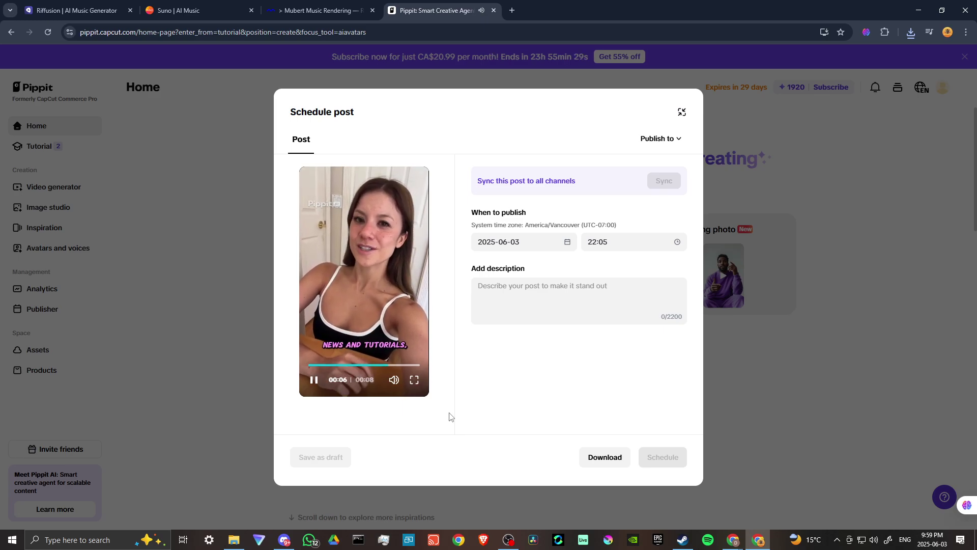
Hide the Schedule post dialog to get back to Home
left_click(682, 114)
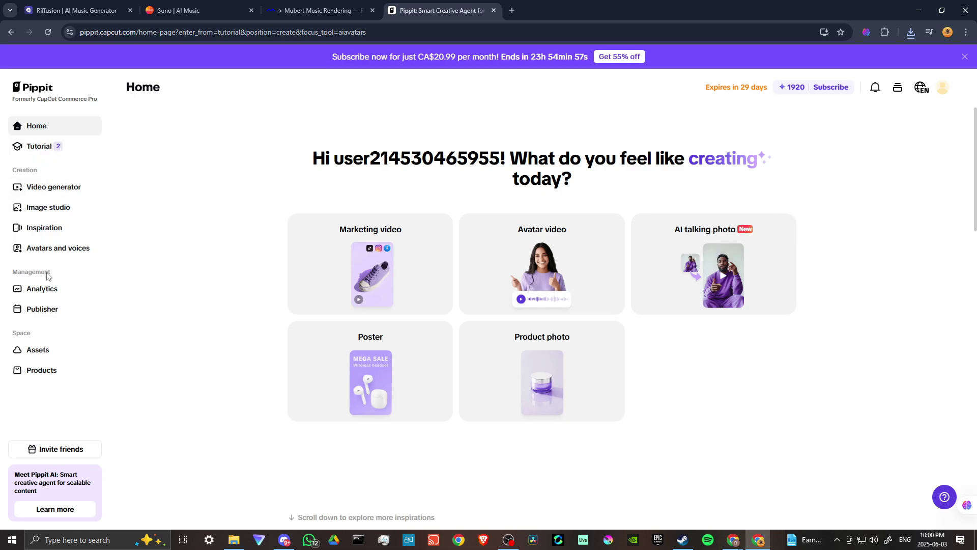
Go to Video generator from the sidebar and start entering a link
left_click(54, 186)
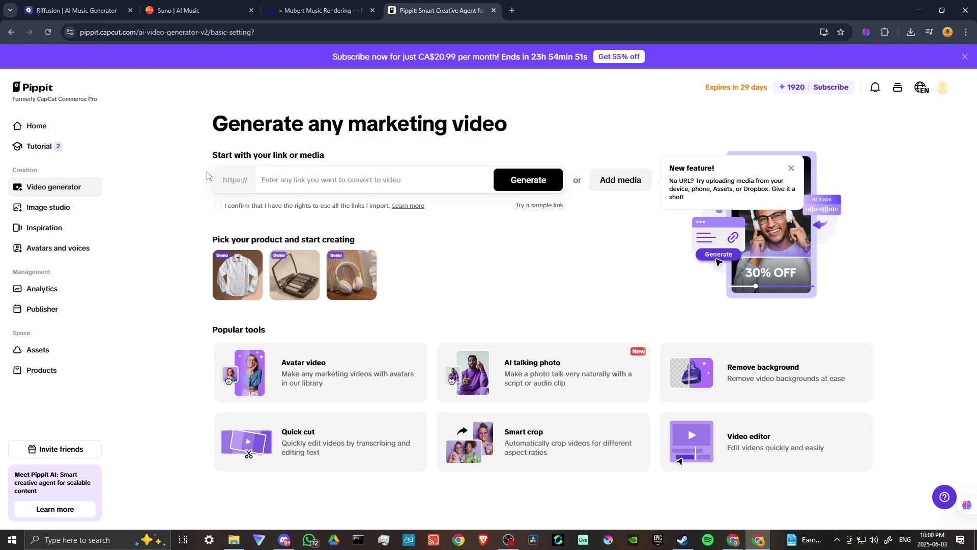
left_click(280, 180)
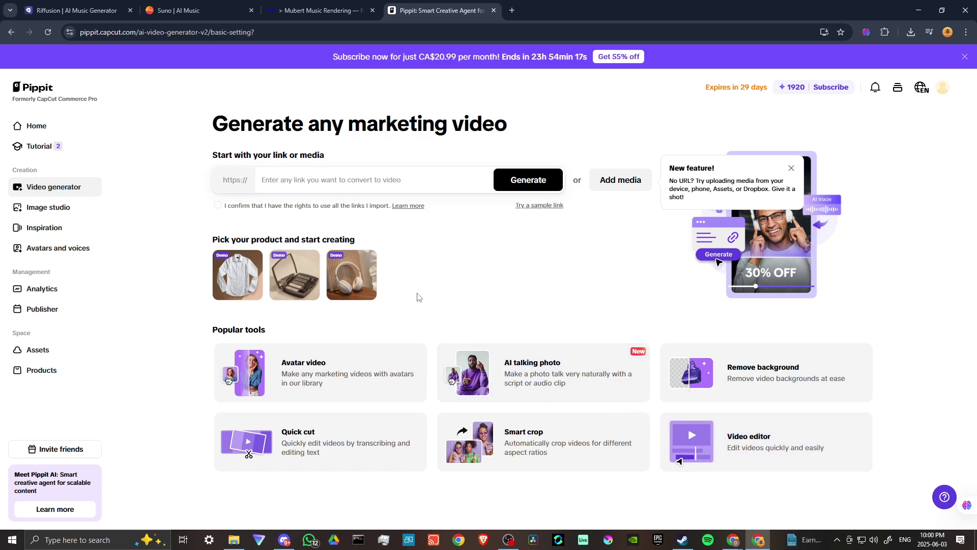
Go to Image studio to load the suited man's portrait into the editor
left_click(43, 208)
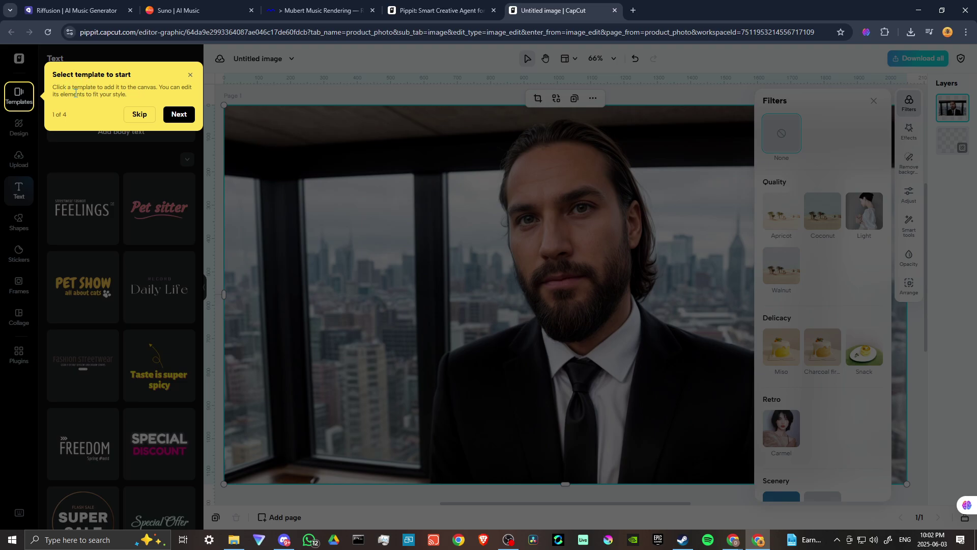
Step through the three onboarding tips and finish the tour with OK
left_click(178, 114)
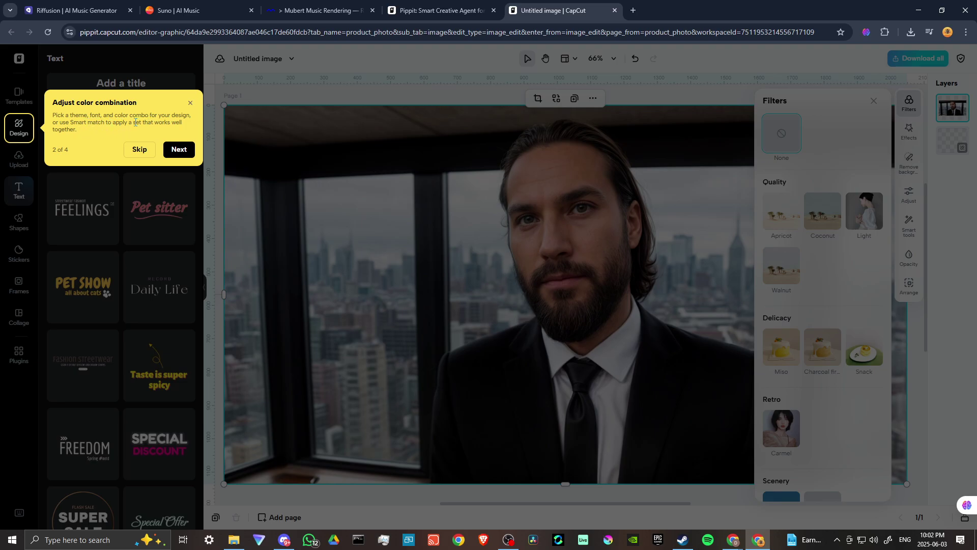
left_click(179, 149)
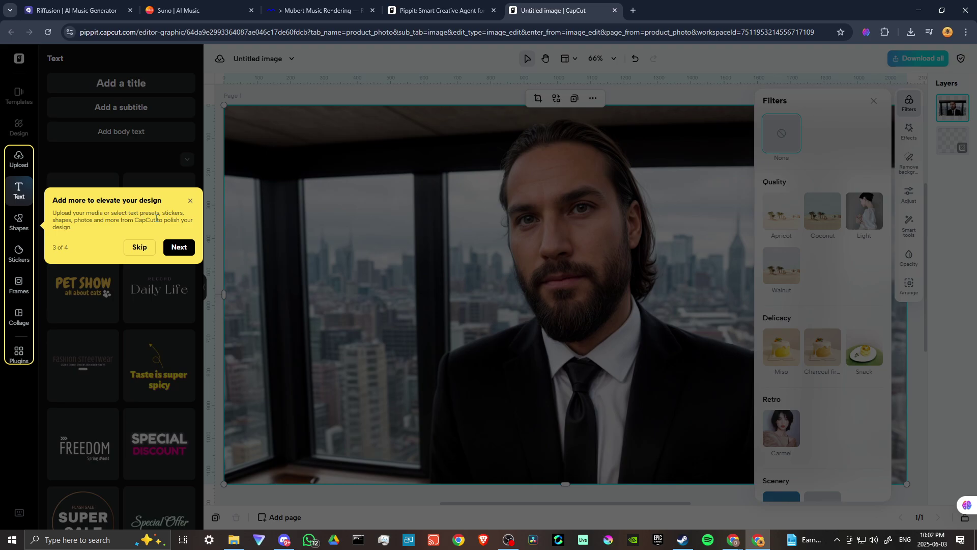
left_click(179, 246)
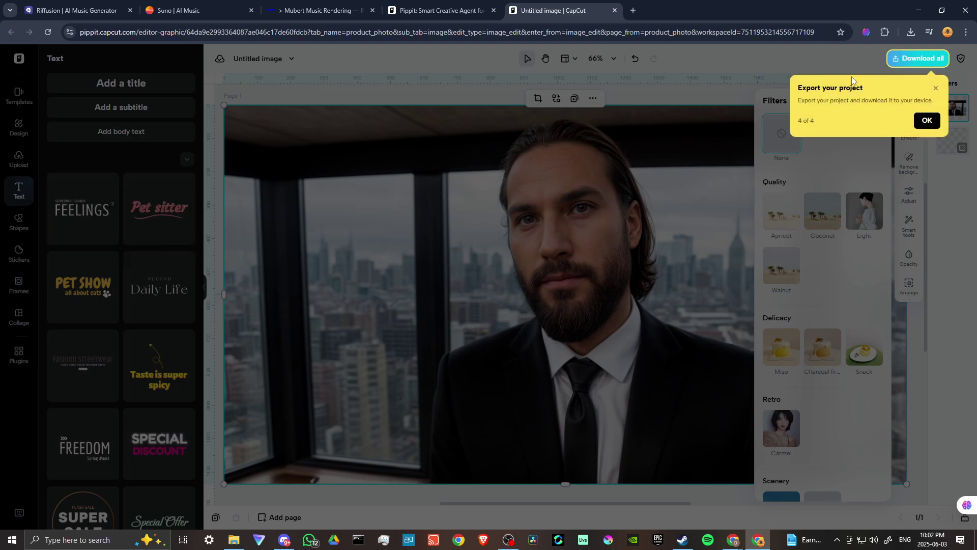
left_click(927, 121)
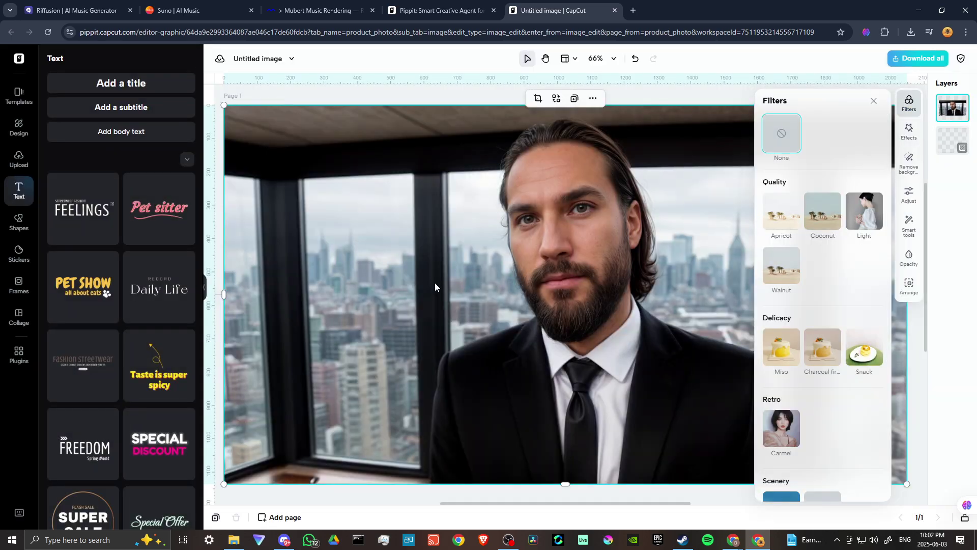
Try the Apricot and Light filters, settling on Coconut for the portrait
left_click(780, 212)
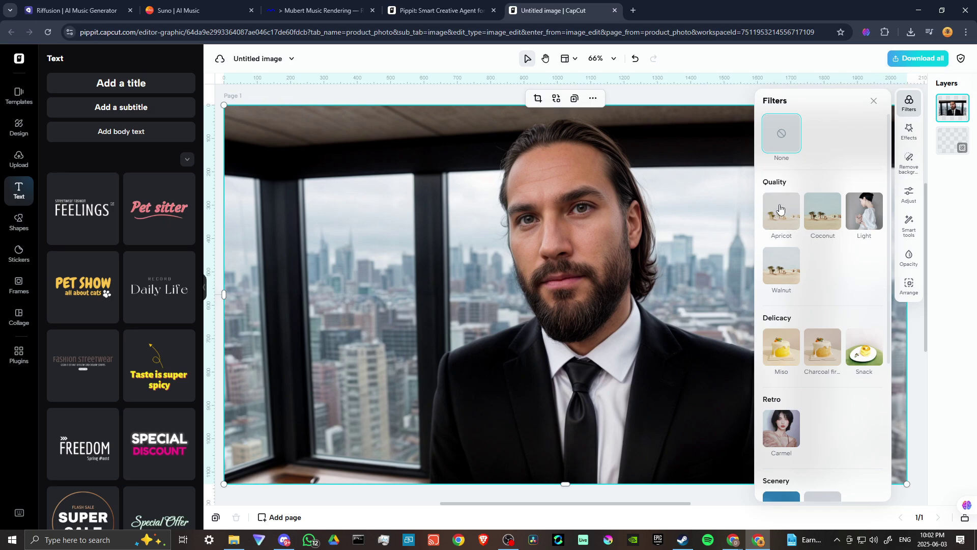
left_click(822, 211)
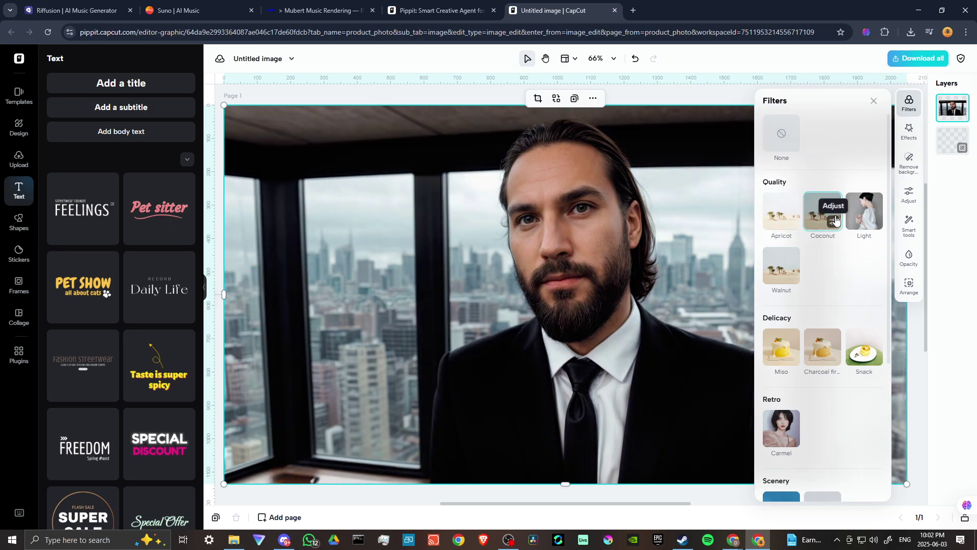
left_click(864, 219)
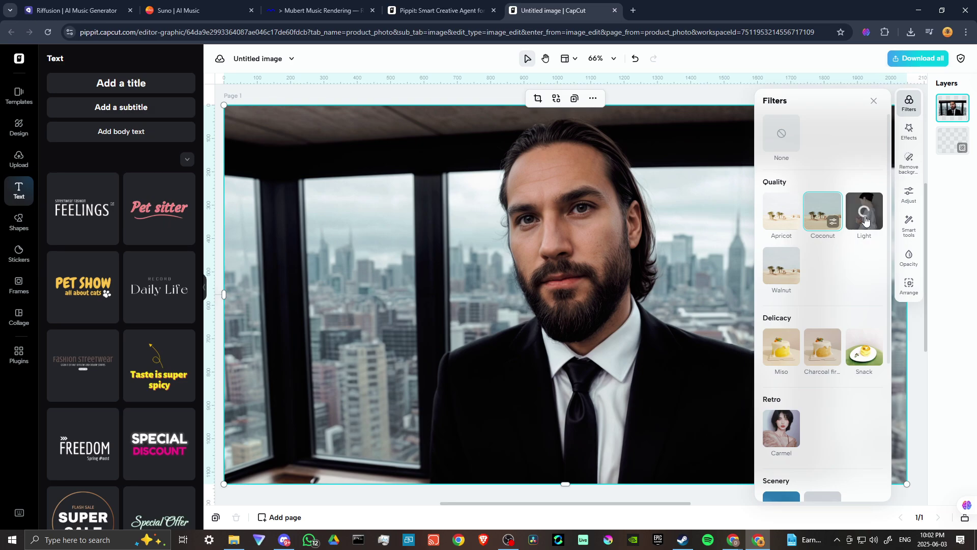
left_click(822, 211)
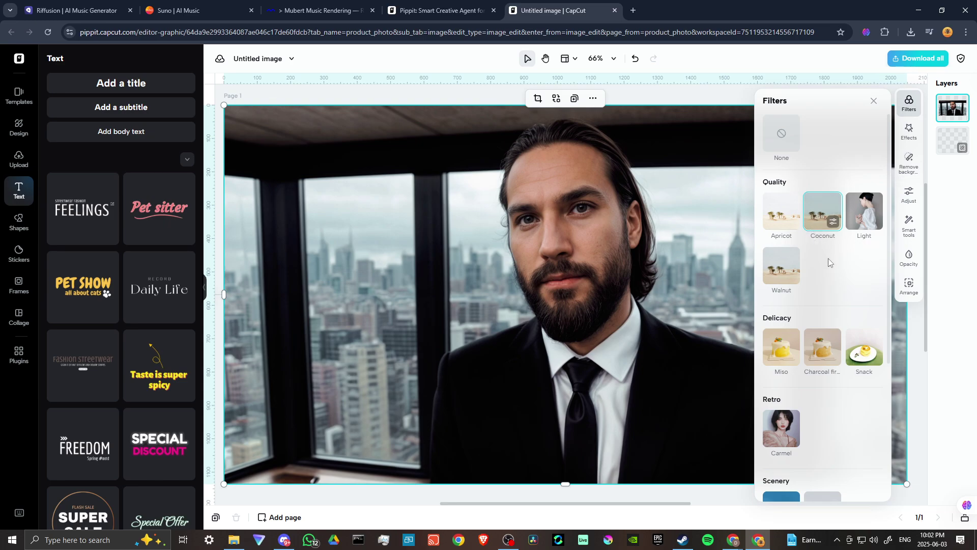
scroll(830, 262, "down", 2)
scroll(831, 263, "down", 1)
scroll(830, 263, "down", 2)
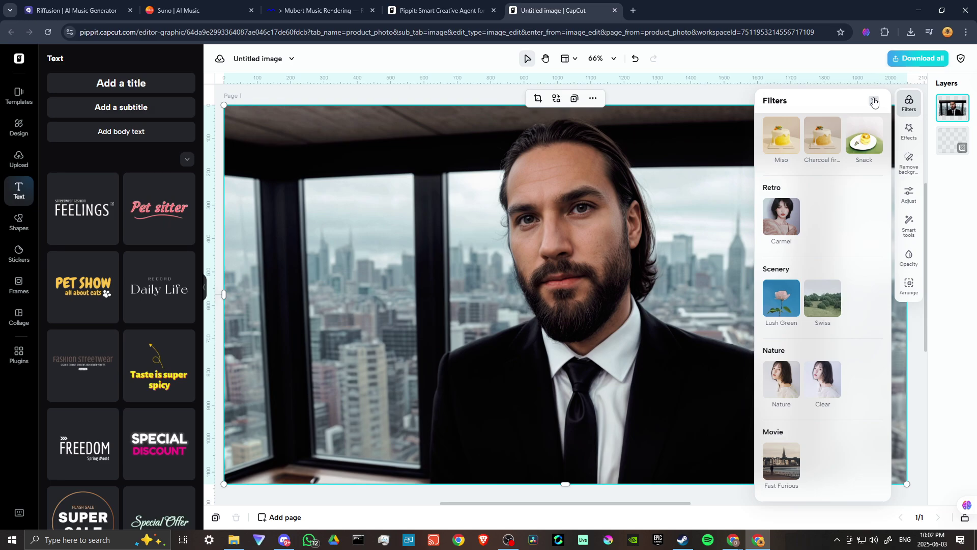
Add the Vignette effect to darken the portrait's edges
left_click(908, 131)
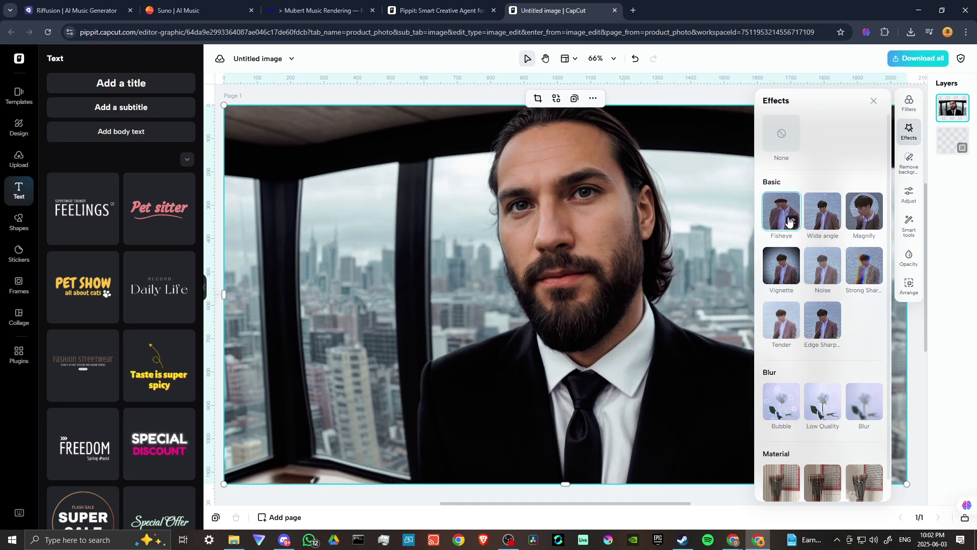
left_click(784, 270)
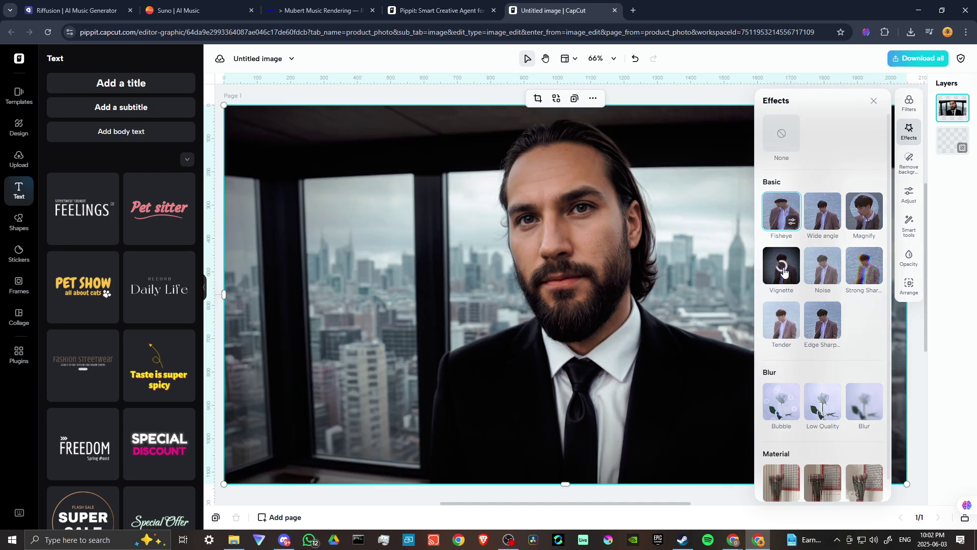
scroll(833, 271, "down", 1)
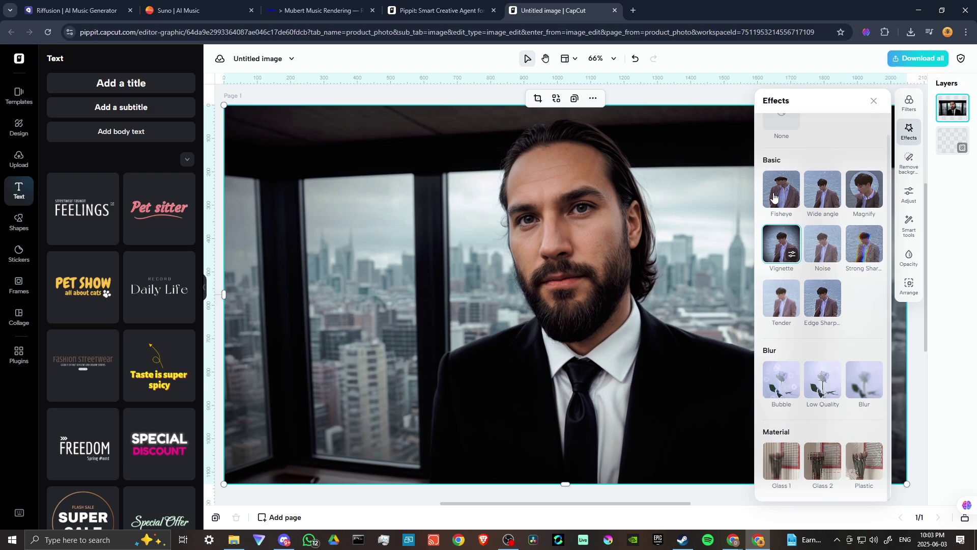
scroll(818, 350, "up", 1)
scroll(819, 351, "down", 1)
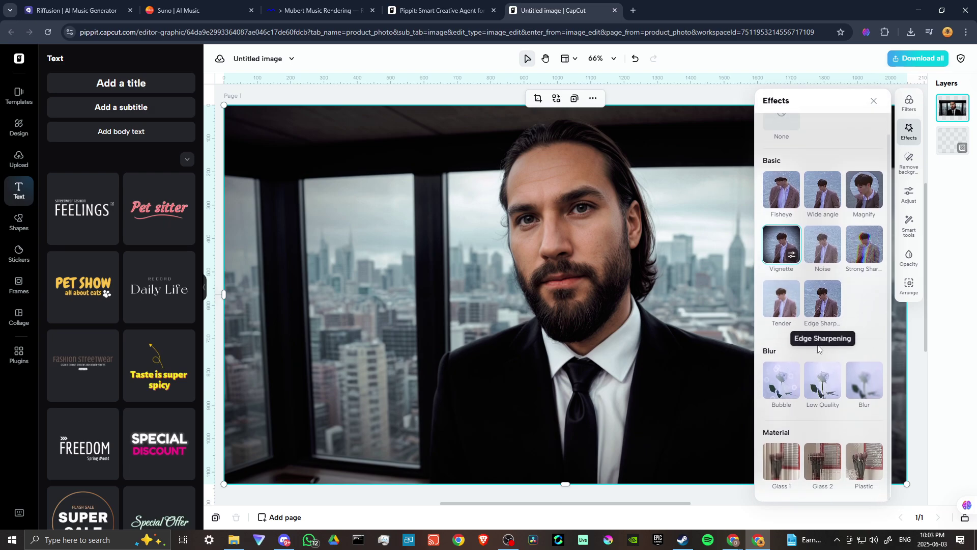
left_click(909, 162)
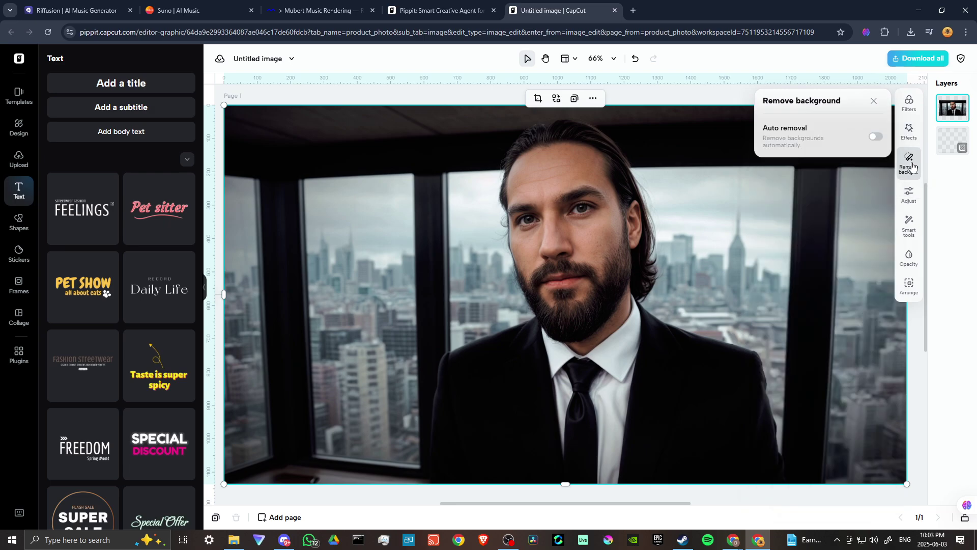
Turn Auto removal on, then off to restore the city backdrop
left_click(876, 136)
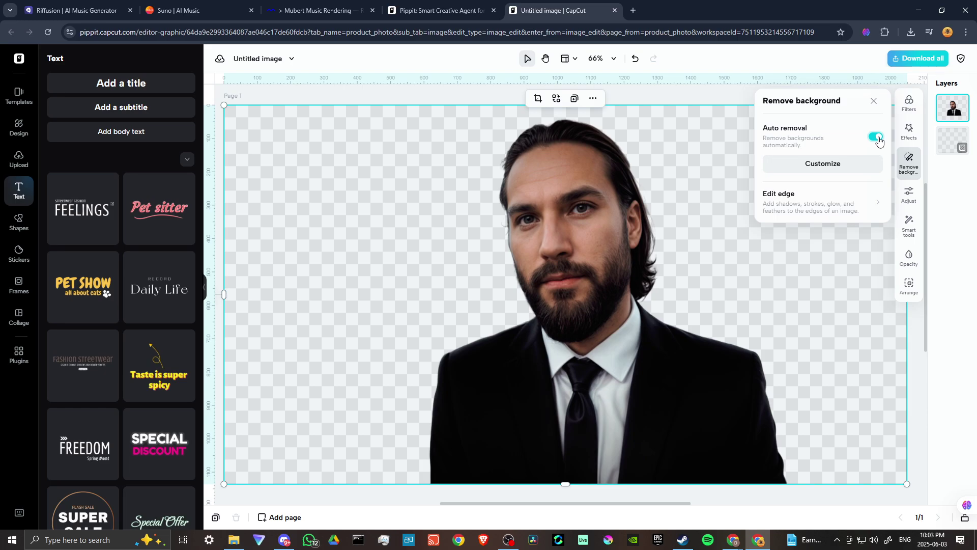
left_click(879, 140)
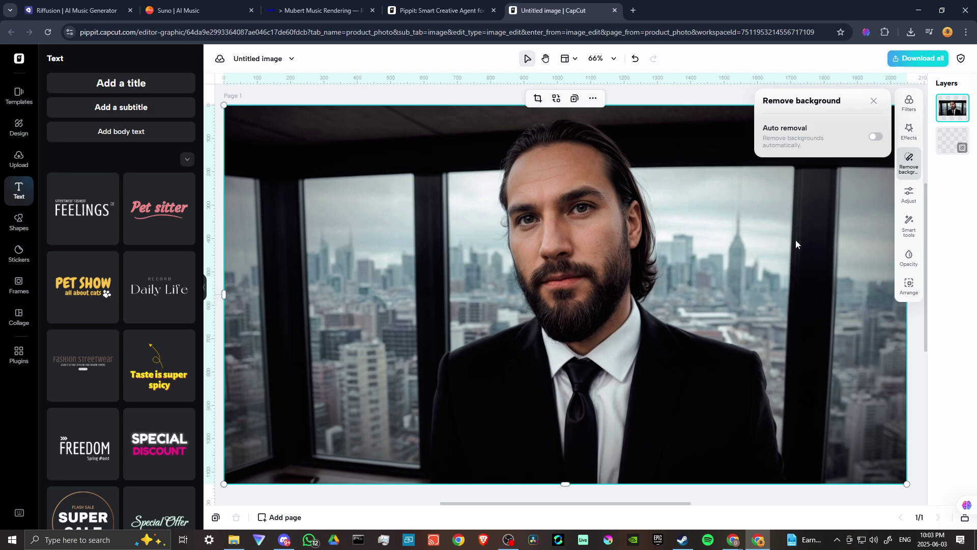
left_click(908, 198)
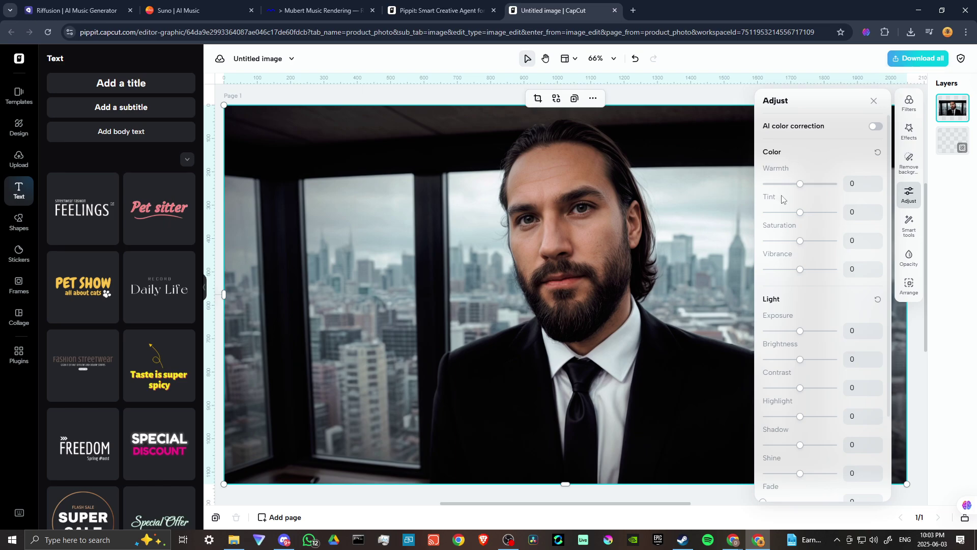
left_click(908, 225)
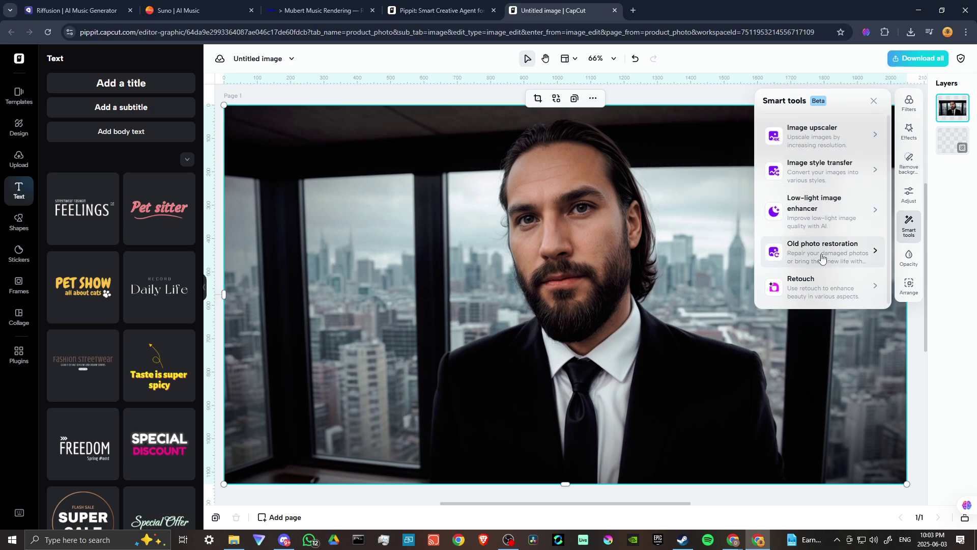
left_click(908, 258)
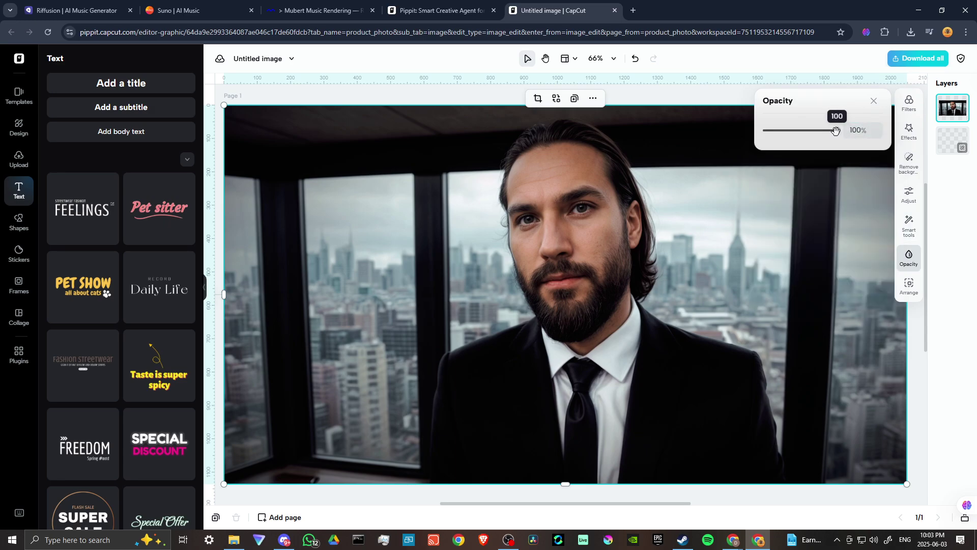
mouse_move(836, 131)
left_mouse_down()
mouse_move(816, 133)
mouse_move(840, 132)
left_mouse_up()
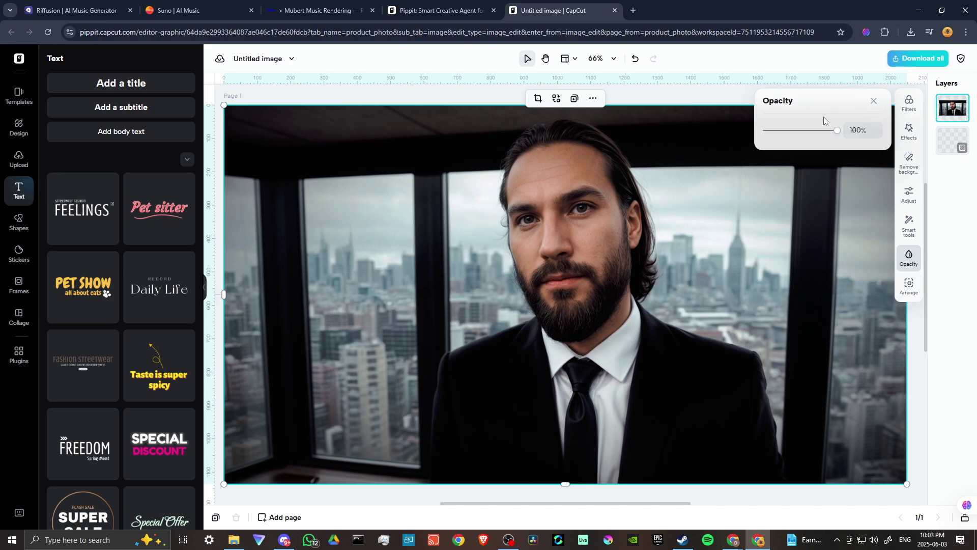
left_click(874, 101)
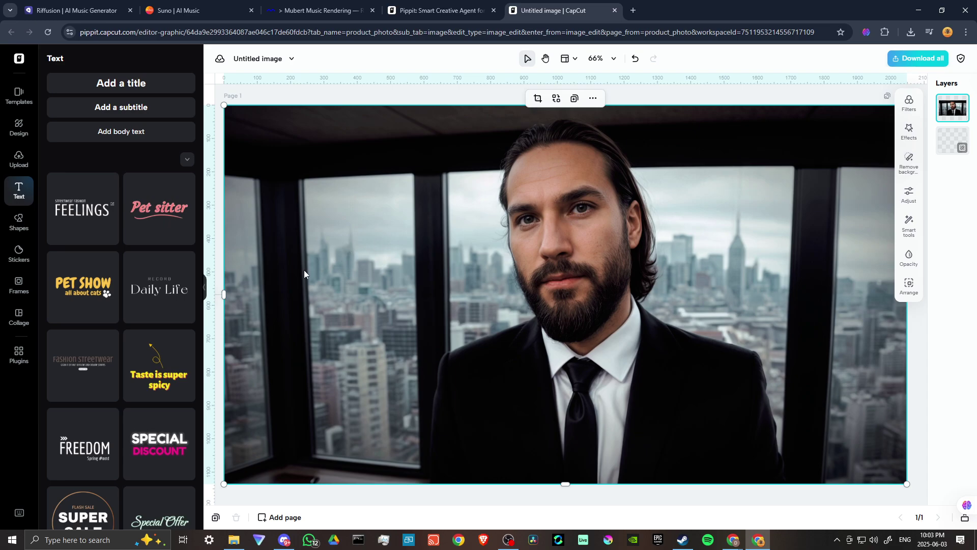
Place the pink 'Pet sitter' text preset near the portrait's bottom edge
left_click(160, 210)
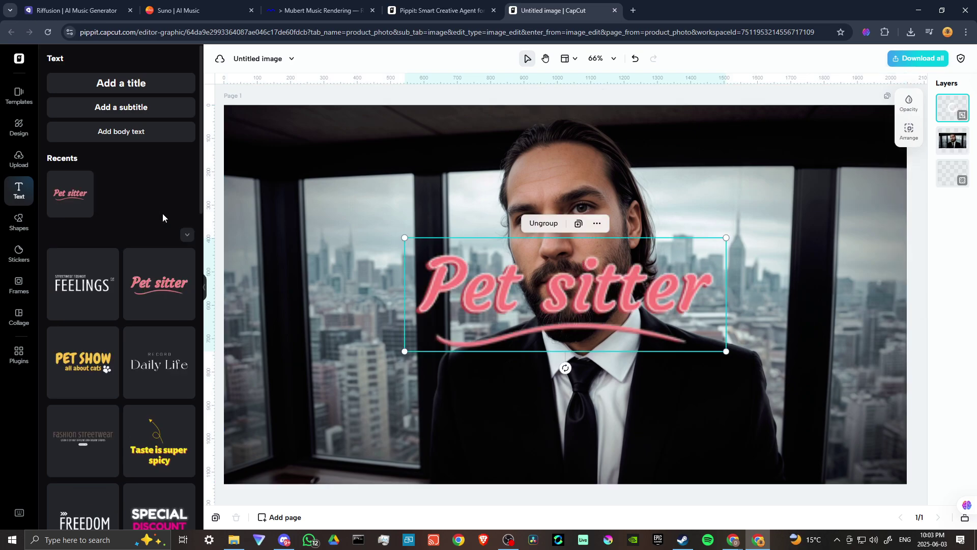
left_click_drag(592, 340, 617, 471)
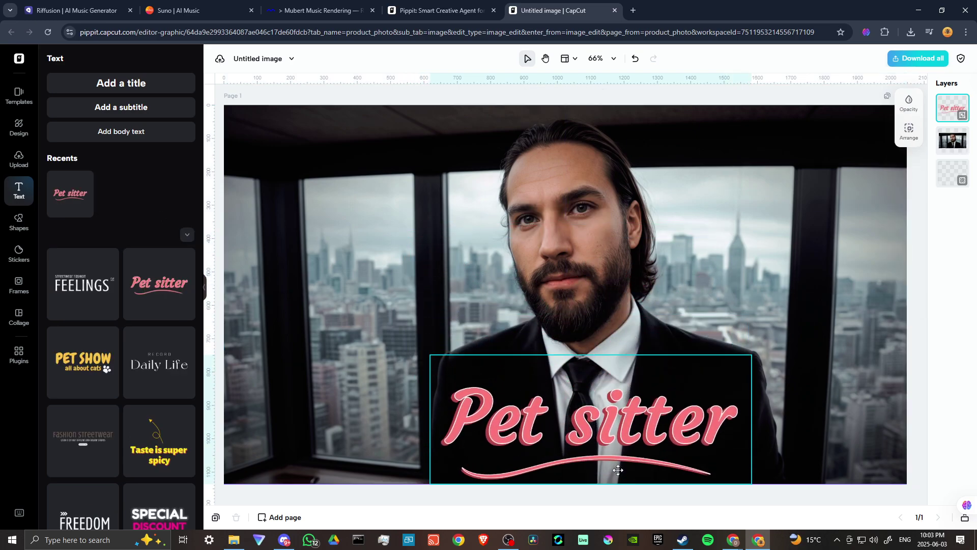